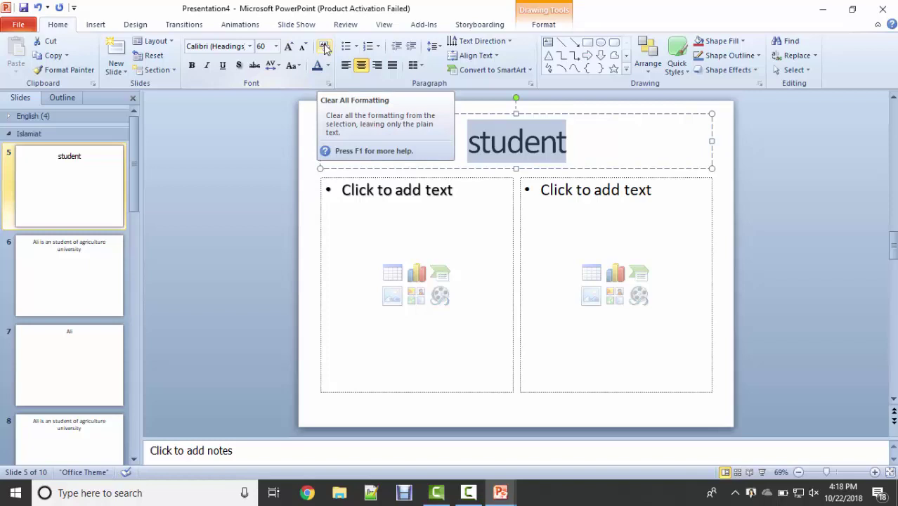
Make the title text "student" bold and clear all formatting from it
key("ctrl+b")
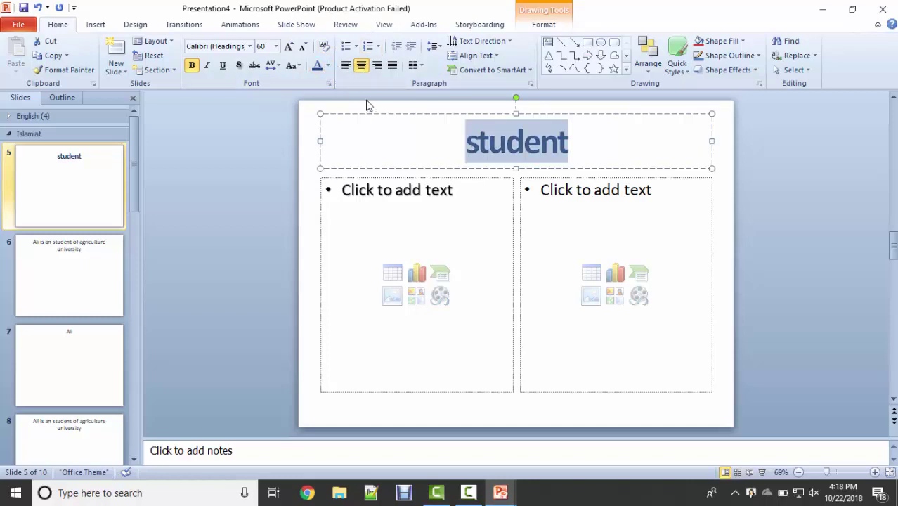
left_click(324, 45)
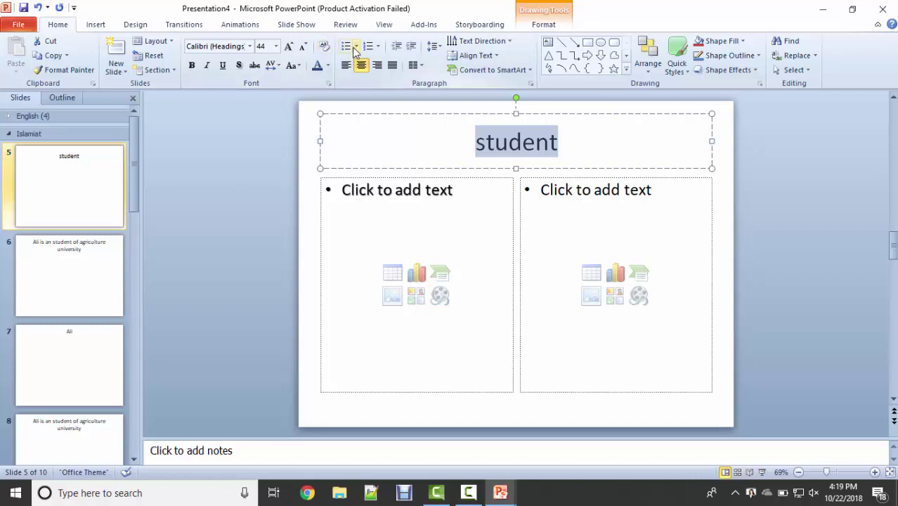
Try round bullets and 1. 2. 3. numbering on the title "student", and set its numbering back to None
left_click(356, 47)
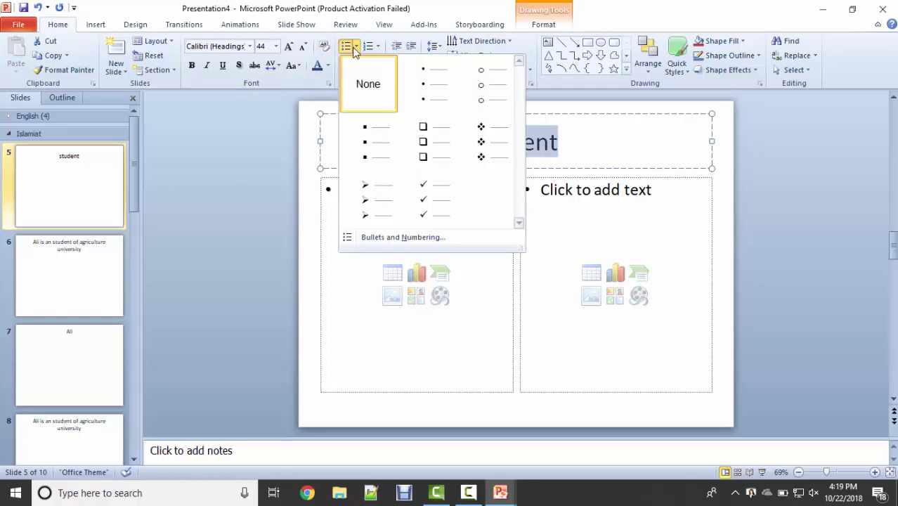
left_click(440, 109)
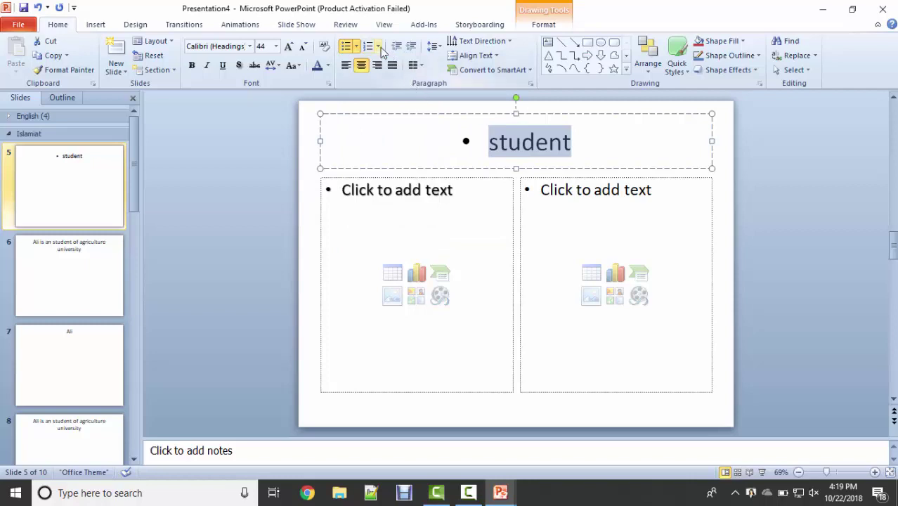
left_click(379, 47)
left_click(452, 94)
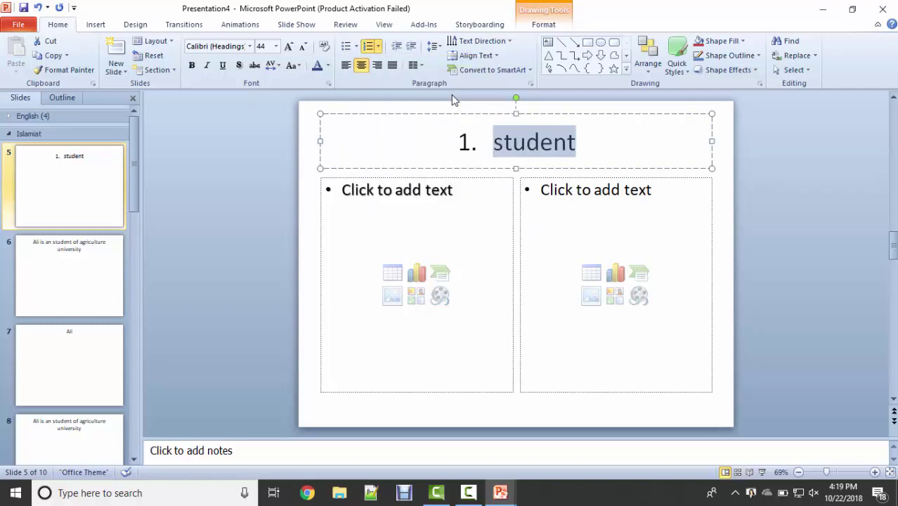
left_click(379, 46)
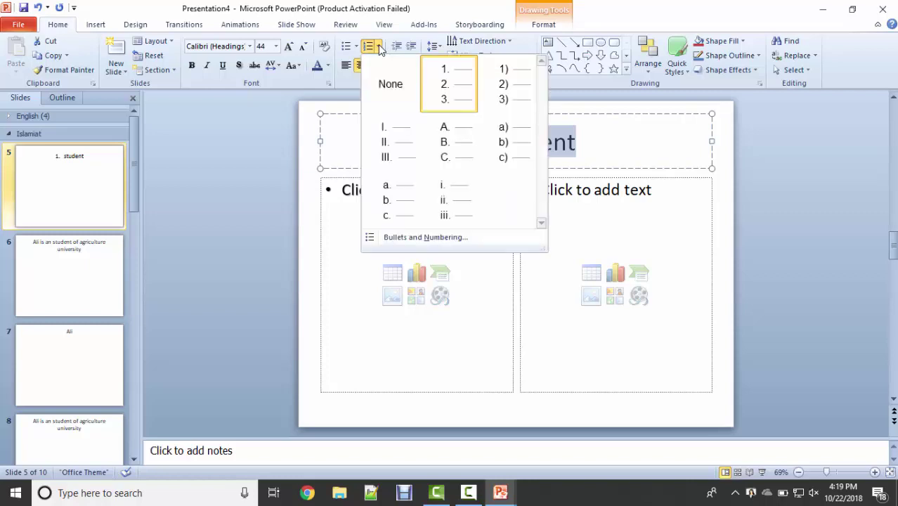
left_click(386, 81)
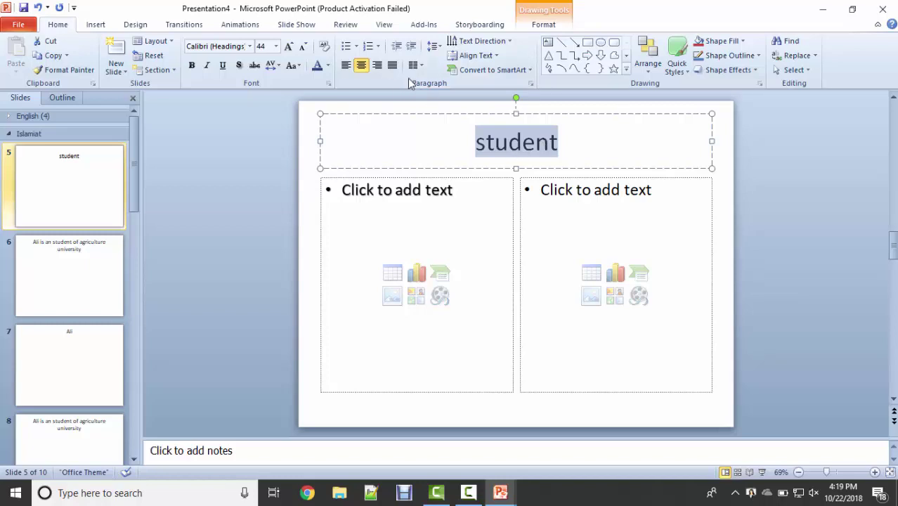
Try left, right and centre alignment on the title text, finishing with it justified
left_click(346, 67)
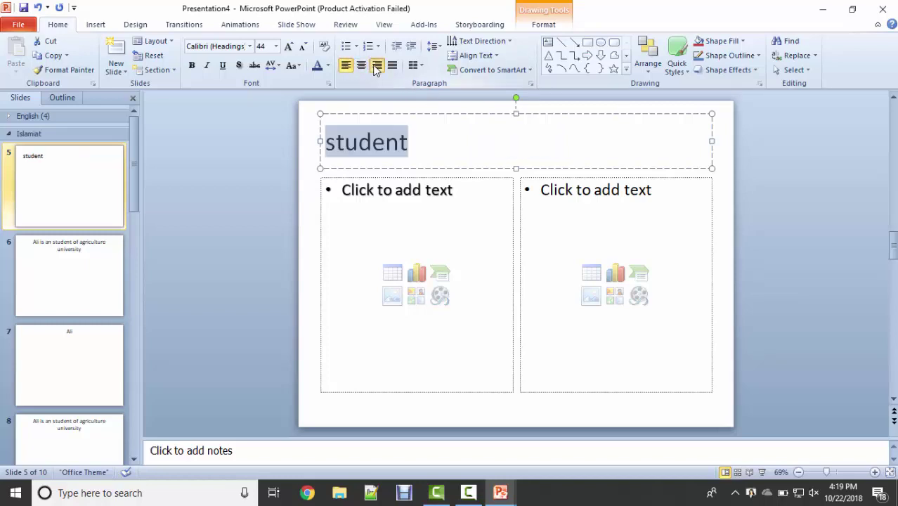
left_click(376, 66)
left_click(361, 65)
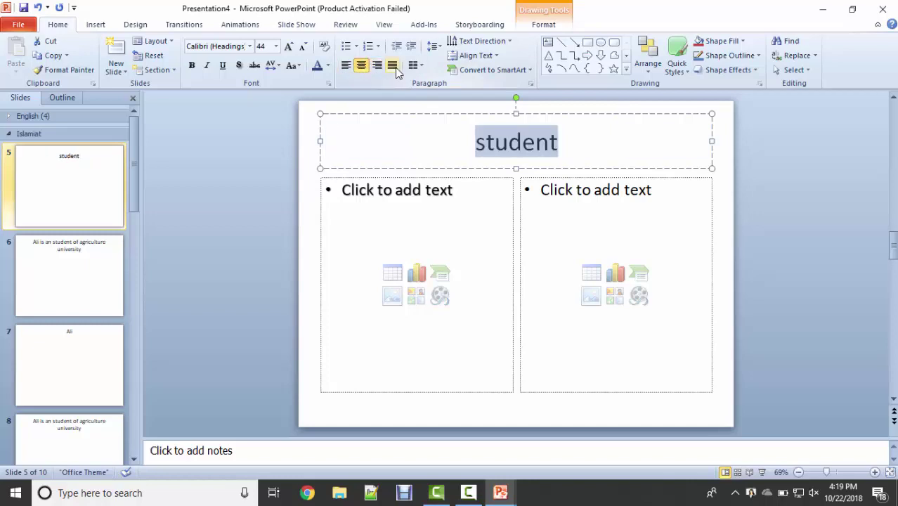
left_click(392, 67)
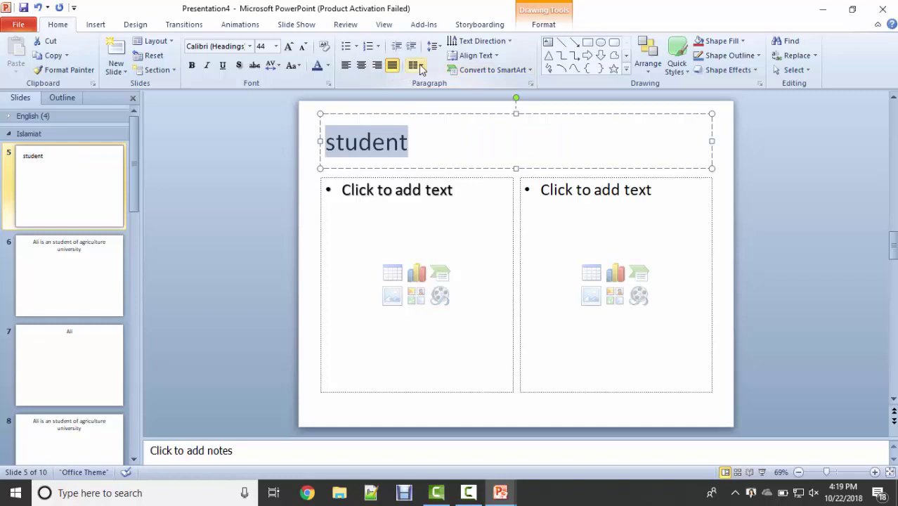
left_click(418, 65)
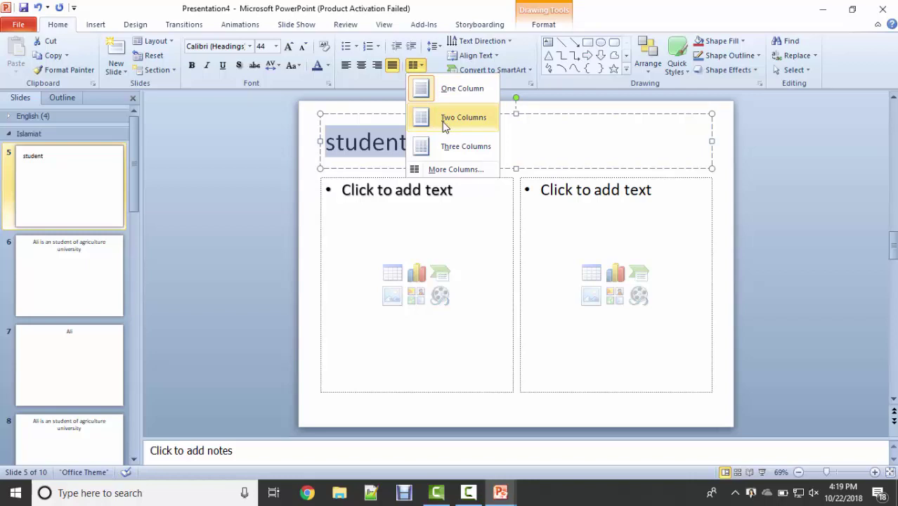
left_click(435, 47)
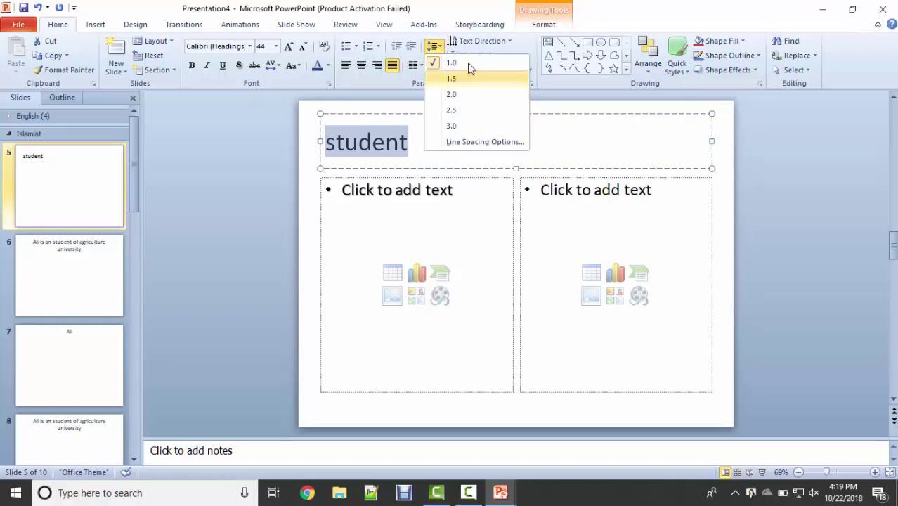
left_click(465, 5)
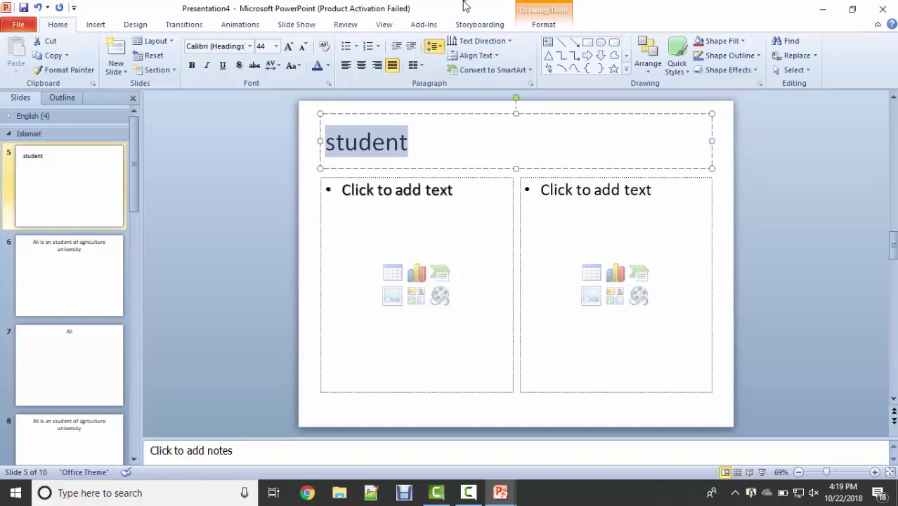
Rotate the title text by 90° and change its text direction to Rotate all text 270°
left_click(511, 42)
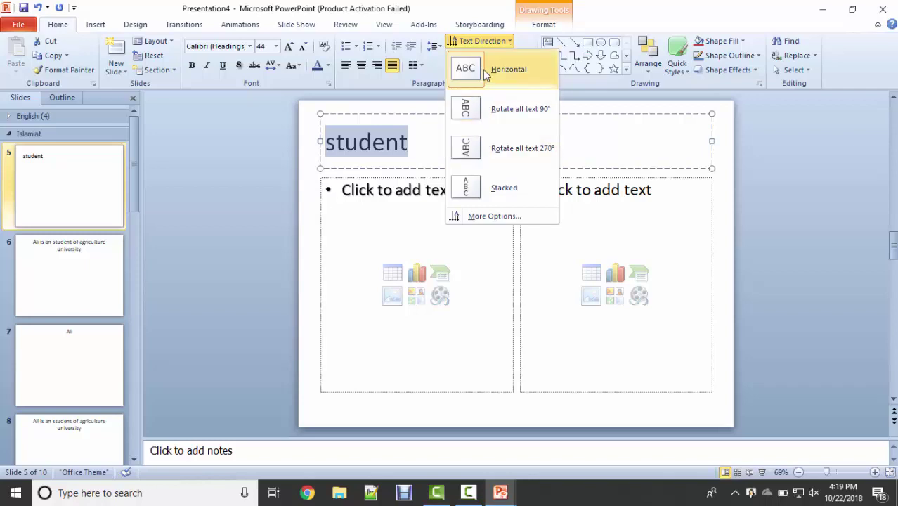
left_click(487, 108)
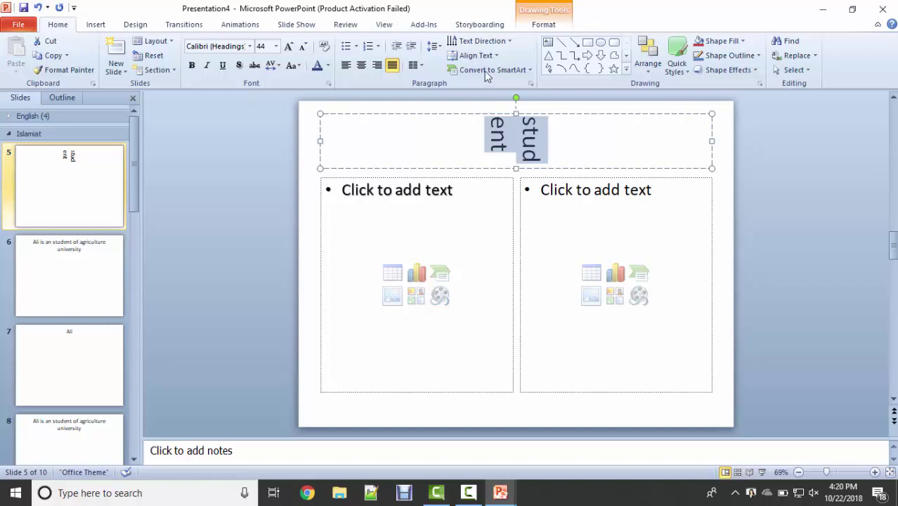
left_click(507, 42)
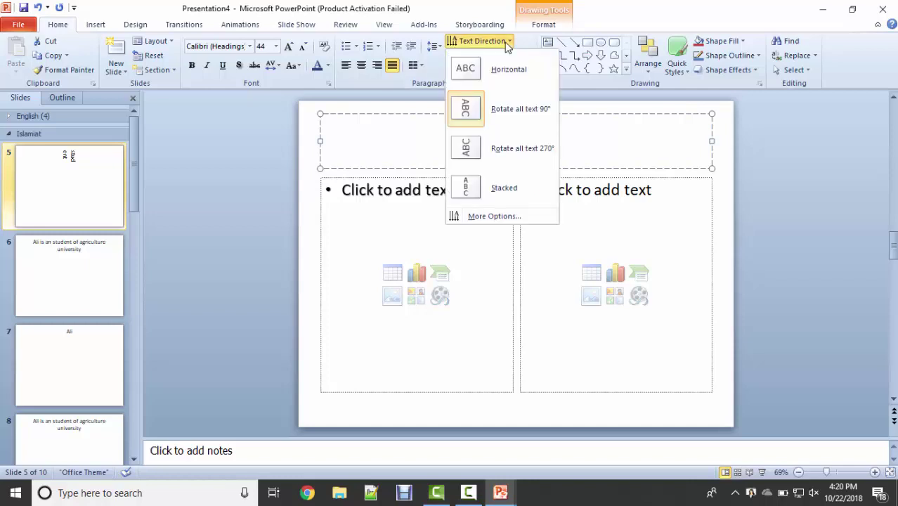
left_click(510, 164)
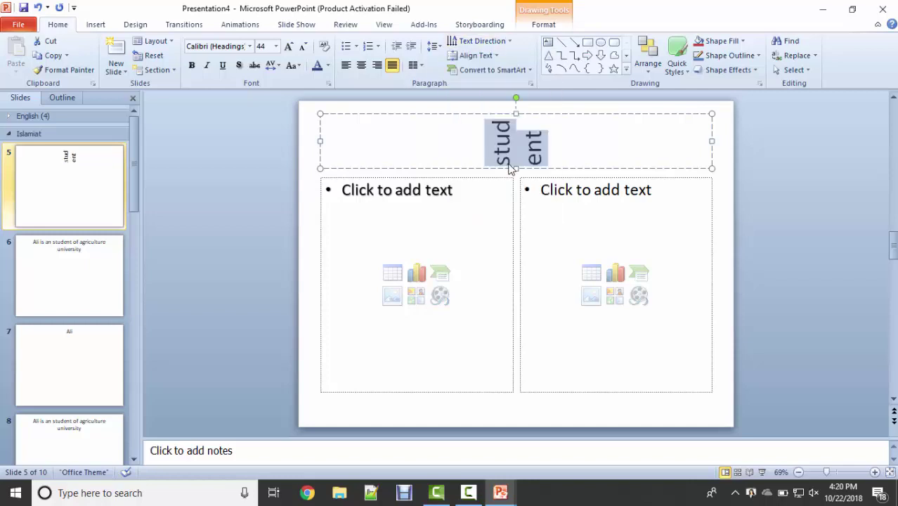
Try extending the title placeholder's lower edge downward, and undo the resize
left_click(518, 170)
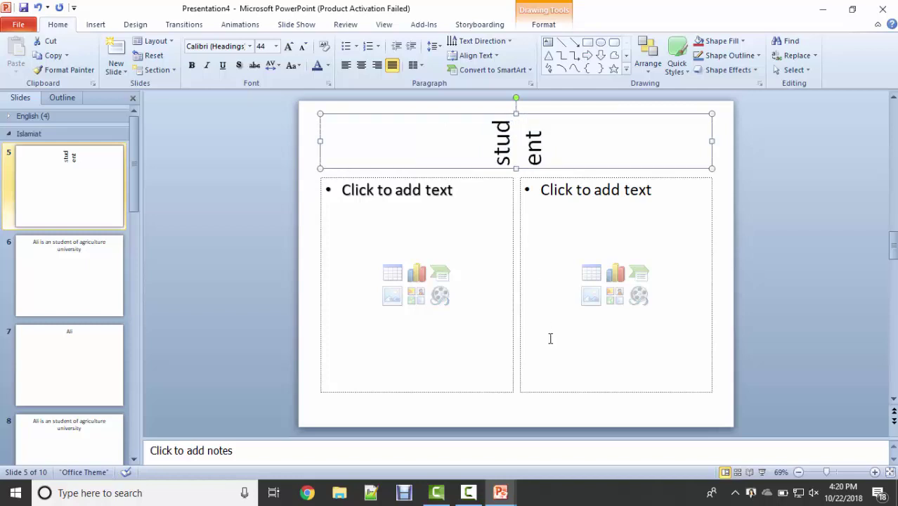
left_click_drag(516, 168, 526, 237)
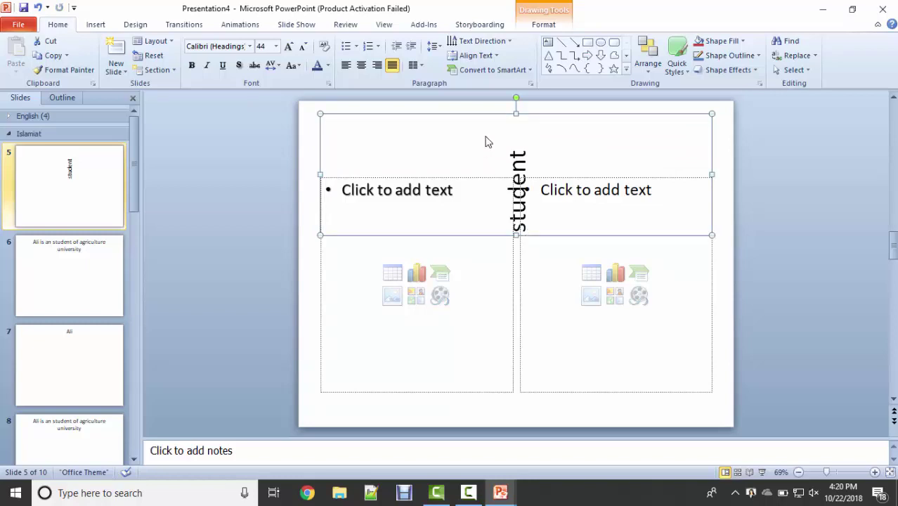
key("ctrl+z")
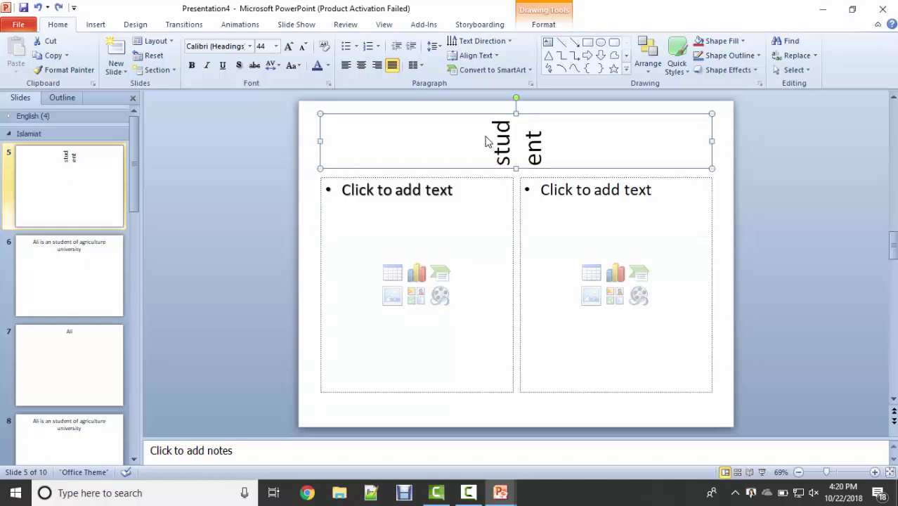
Align the rotated title text to Left within its placeholder and convert it to a pyramid list SmartArt graphic
left_click(496, 56)
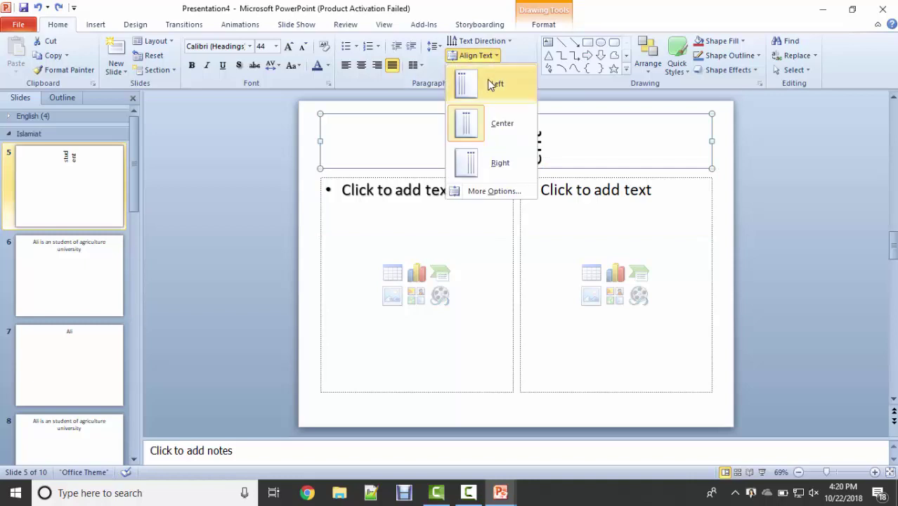
left_click(490, 85)
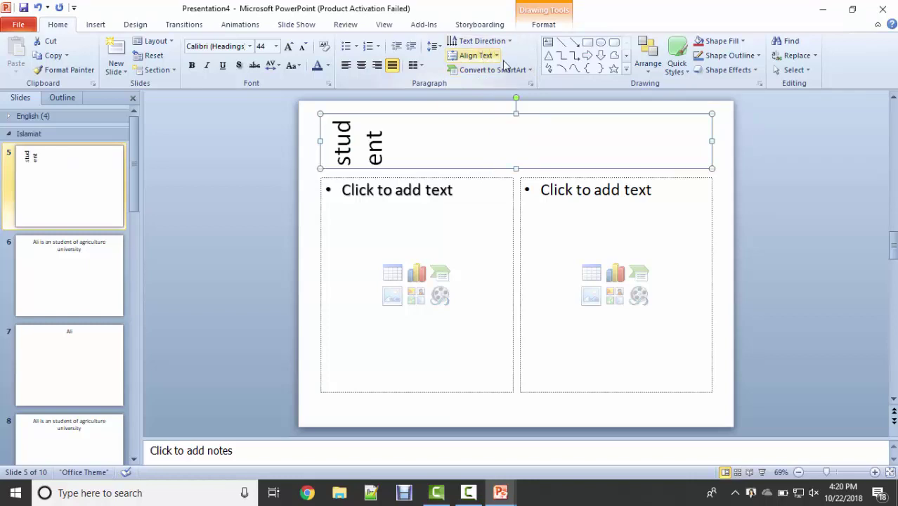
left_click(531, 71)
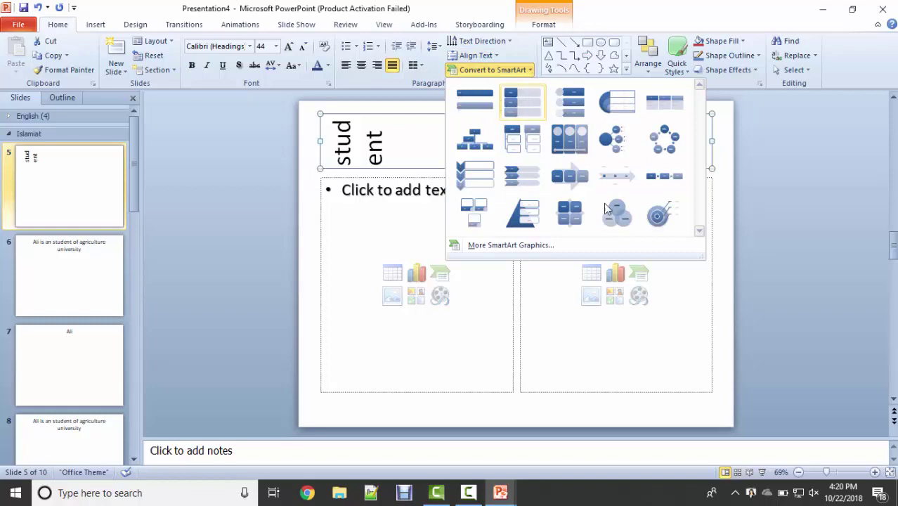
left_click(529, 218)
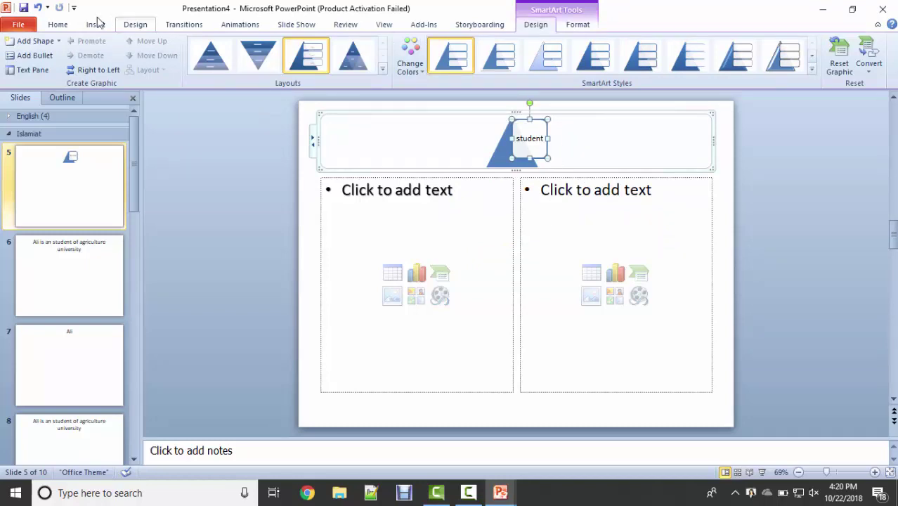
left_click(56, 25)
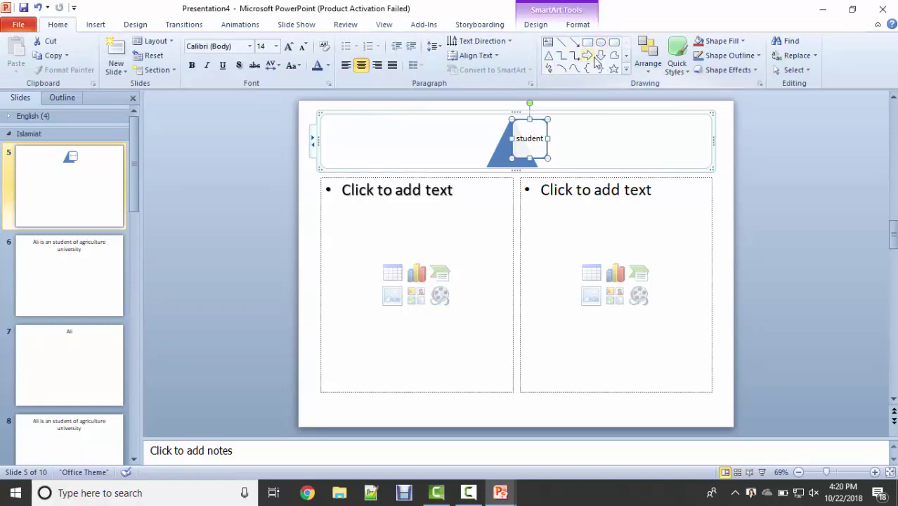
left_click(647, 70)
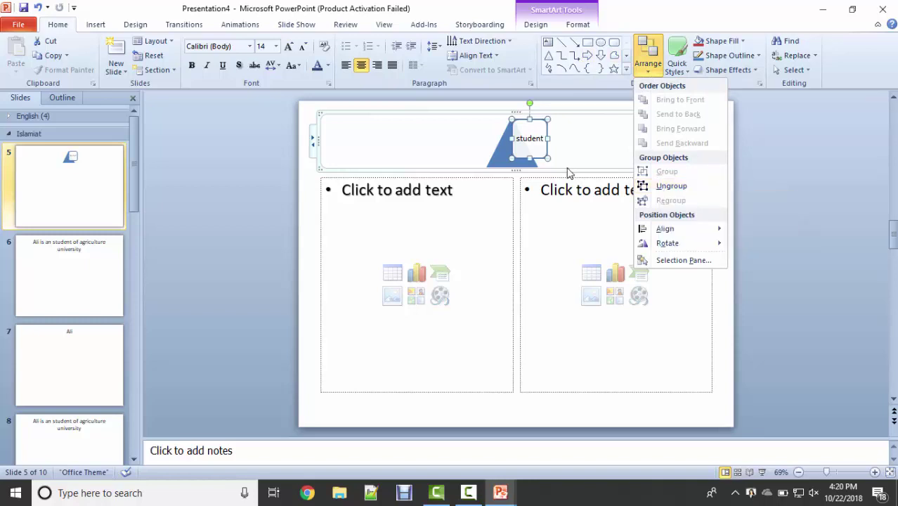
left_click(419, 126)
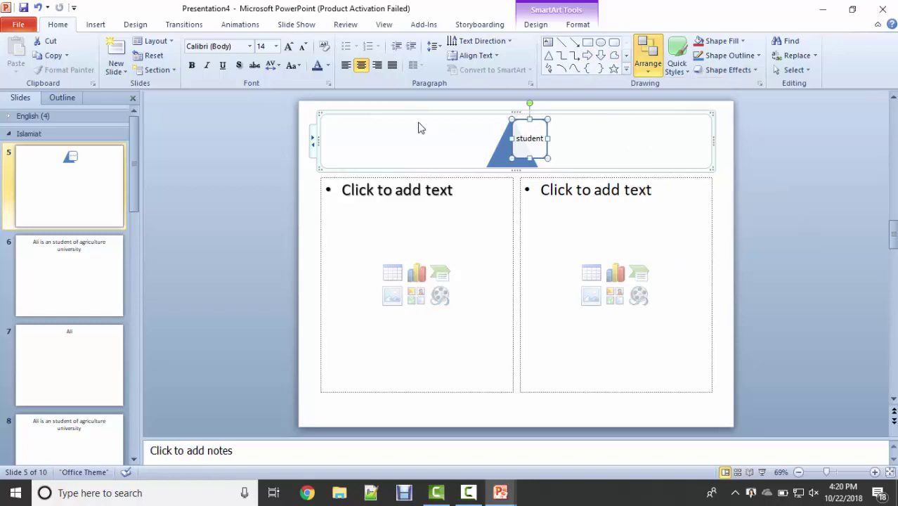
left_click(394, 247)
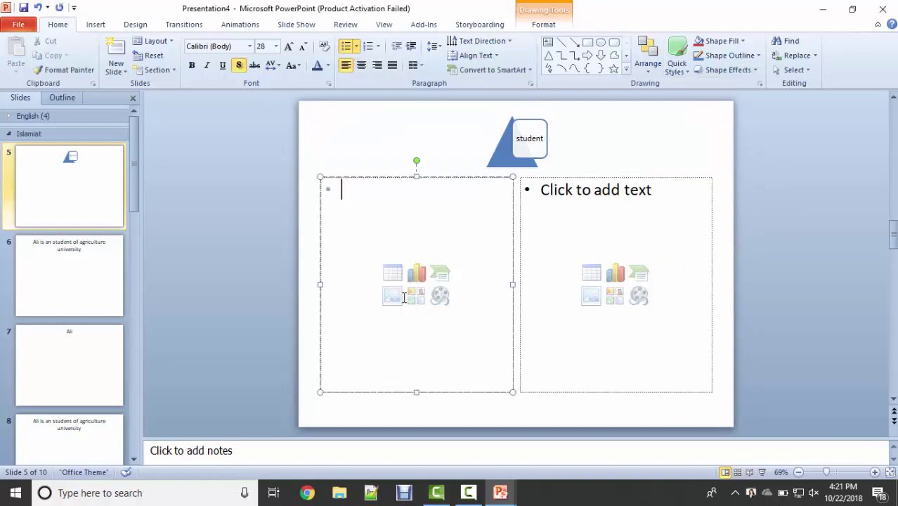
left_click(393, 295)
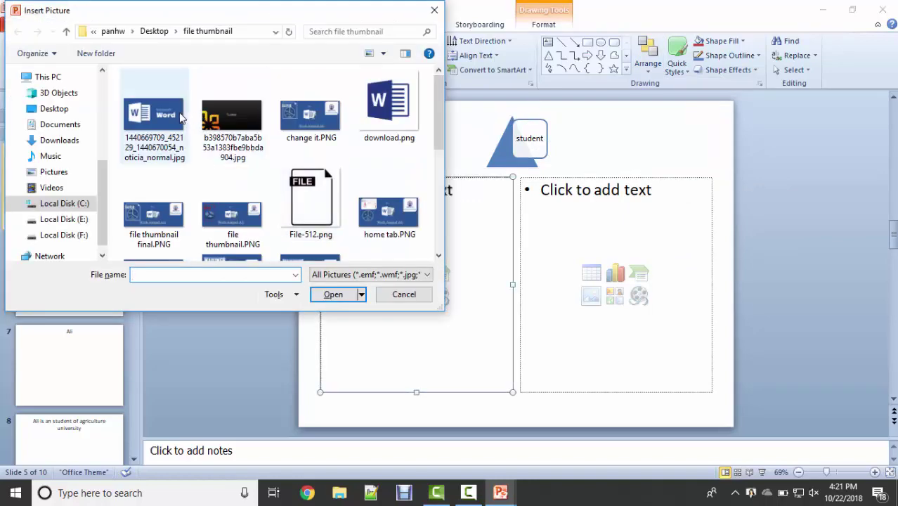
left_click(159, 116)
left_click(211, 118, "ctrl")
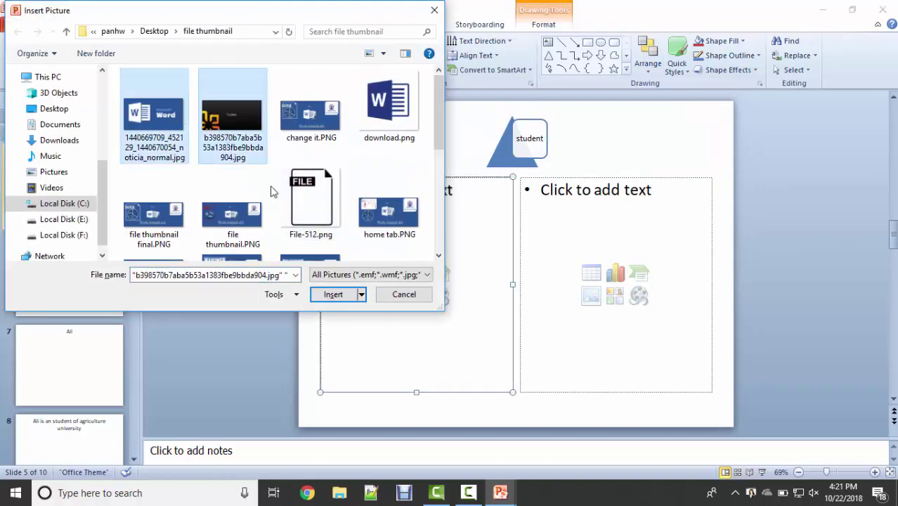
left_click(320, 293)
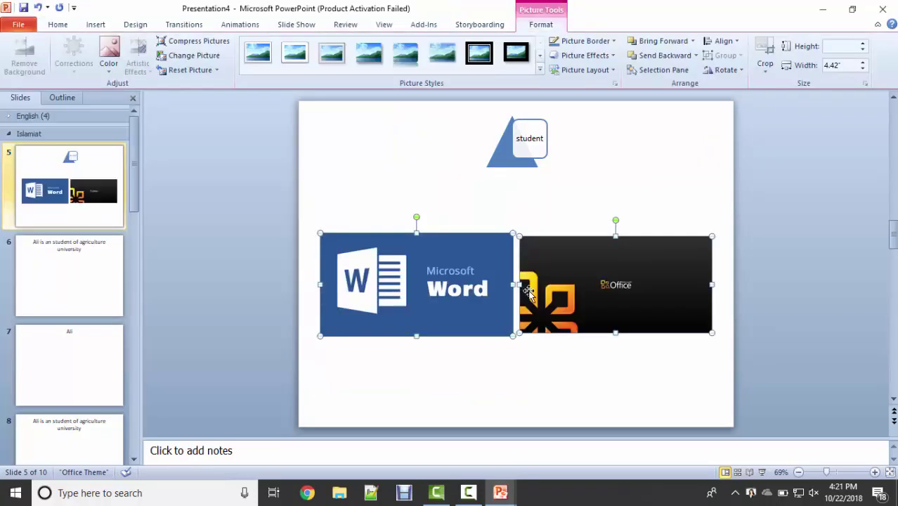
Shrink both pictures to about 4.16" wide and move them up side by side beneath the SmartArt graphic
left_click_drag(710, 239, 607, 243)
left_click(536, 214)
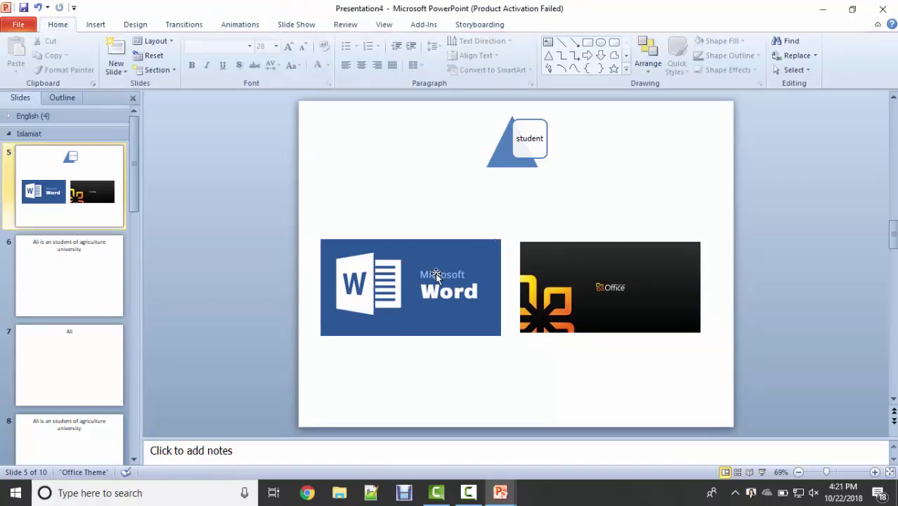
left_click_drag(435, 274, 442, 237)
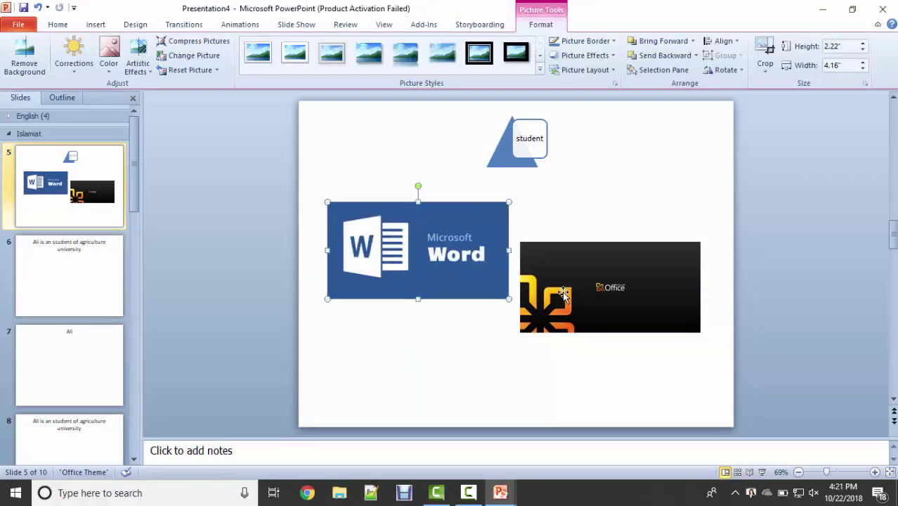
left_click_drag(562, 294, 566, 255)
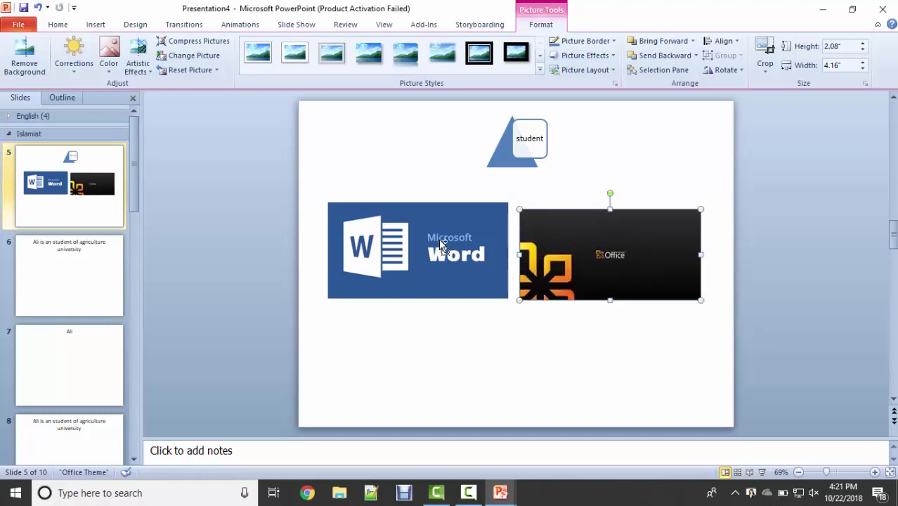
Copy the Word and Office pictures together and paste them twice onto a new Blank slide
left_click(440, 241, "shift")
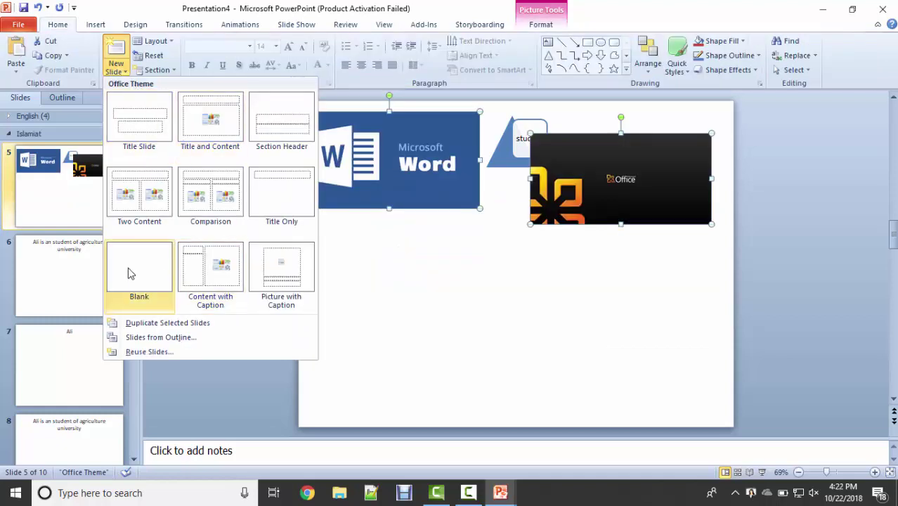
left_click(130, 266)
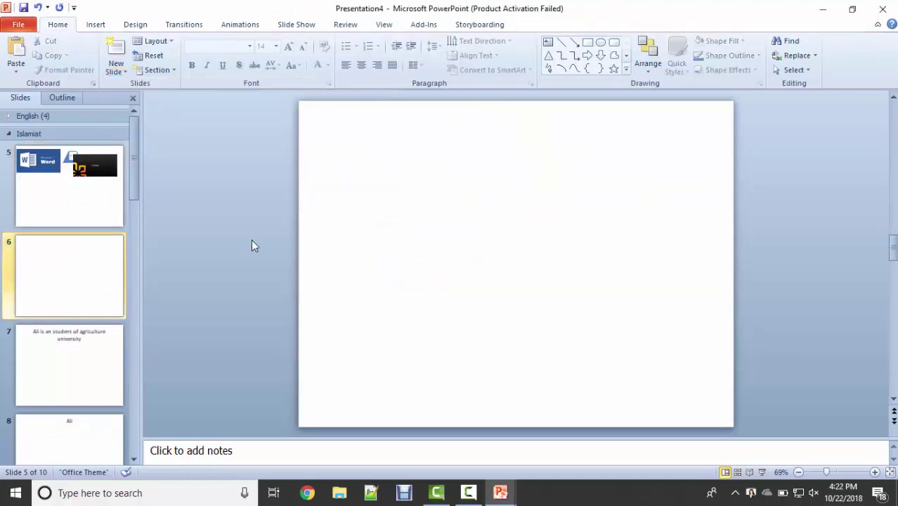
key("ctrl+v")
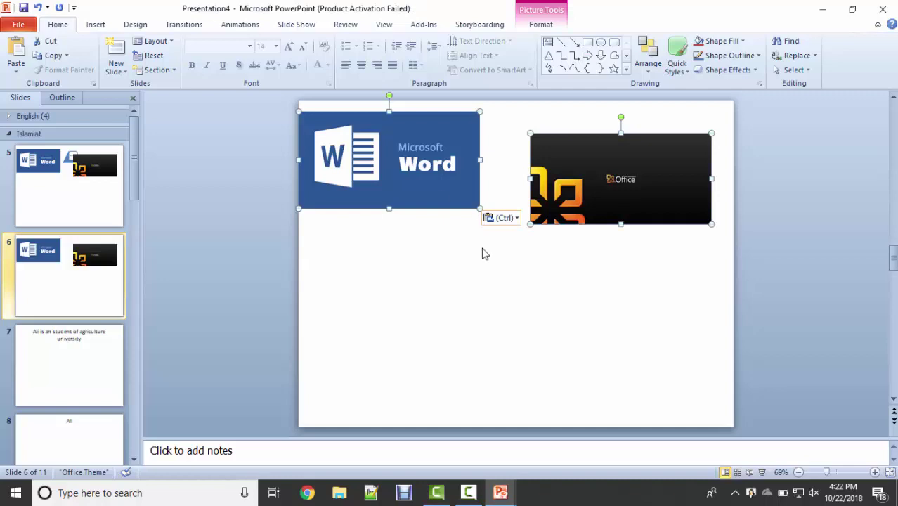
key("ctrl+v")
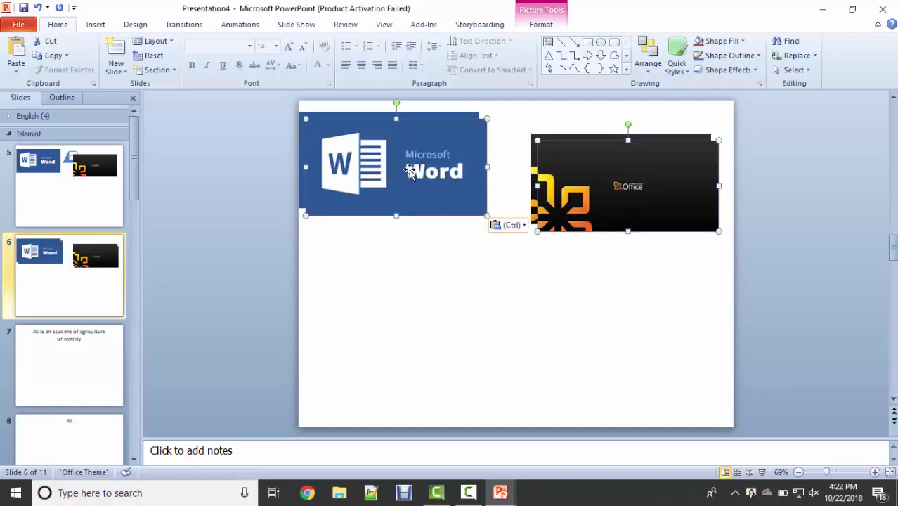
Spread the four overlapping pictures into two rows, with the Word pictures on the slide's left and the Office pictures on its right
left_click_drag(420, 184, 438, 281)
left_click_drag(411, 181, 444, 185)
left_click_drag(532, 184, 562, 151)
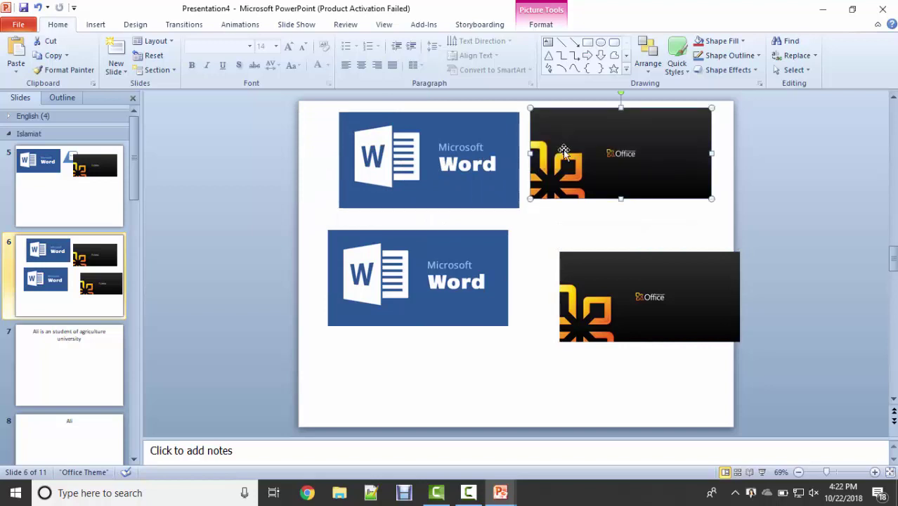
left_click_drag(613, 271, 596, 237)
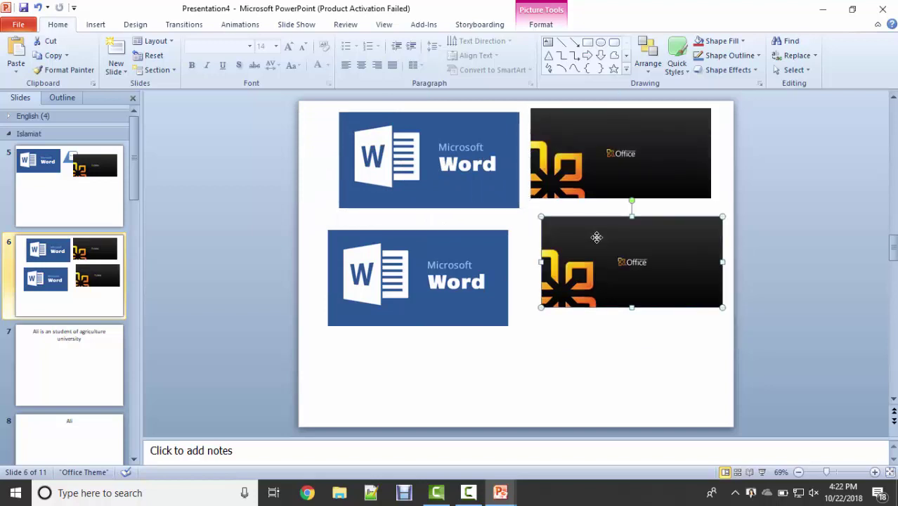
Group all four pictures on the slide and move the group partly past the slide's left edge
key("ctrl+a")
right_click(566, 138)
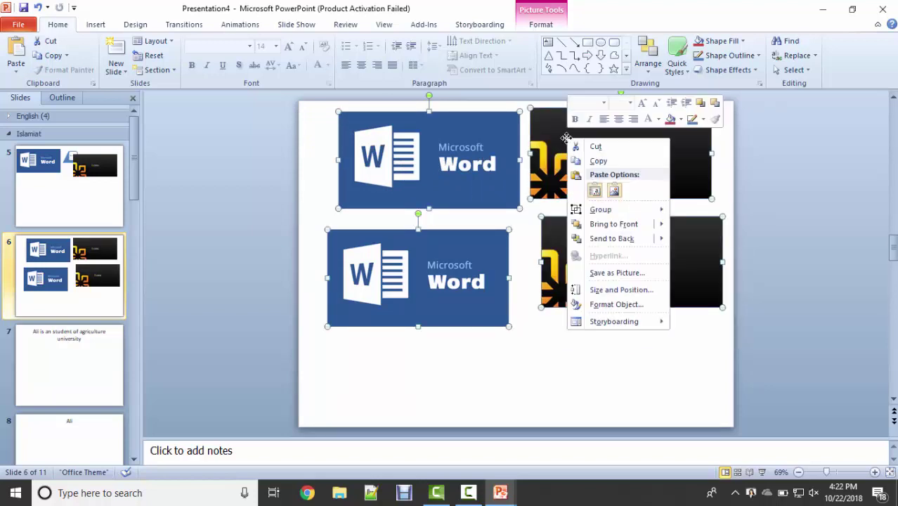
mouse_move(589, 212)
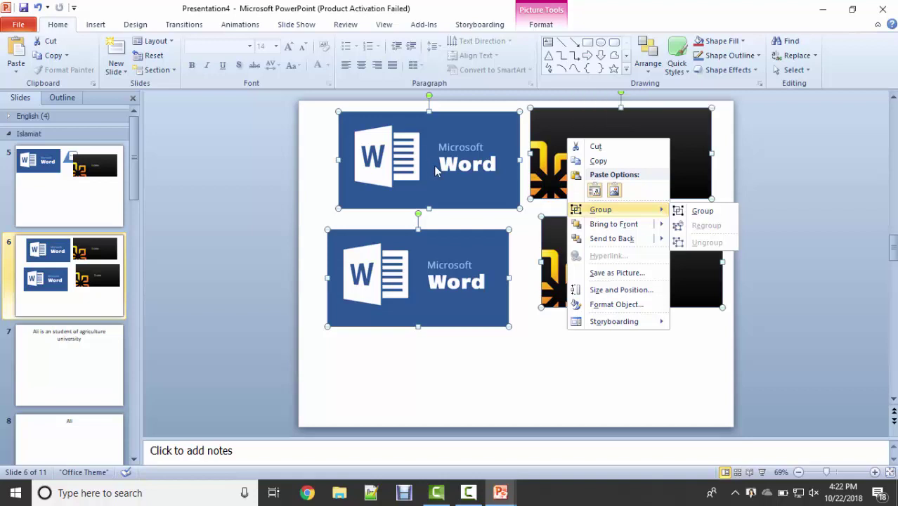
left_click(436, 168)
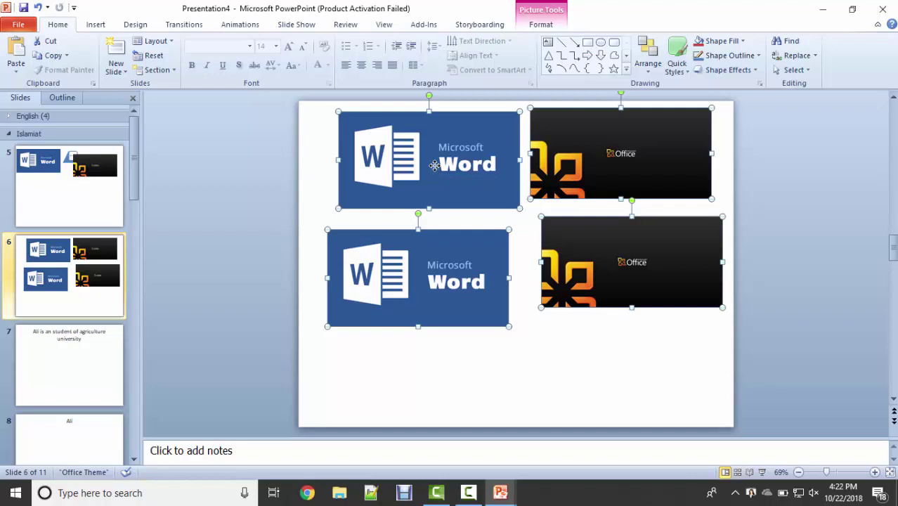
right_click(435, 167)
mouse_move(472, 240)
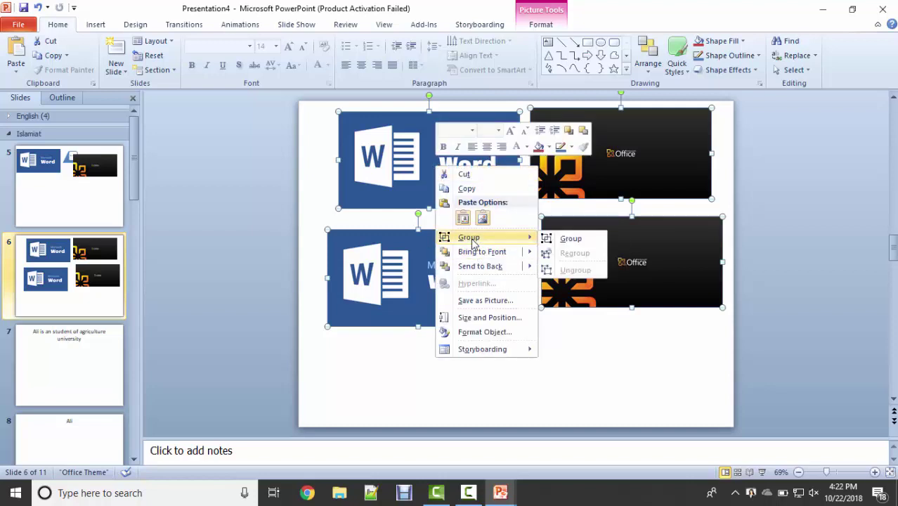
left_click(548, 240)
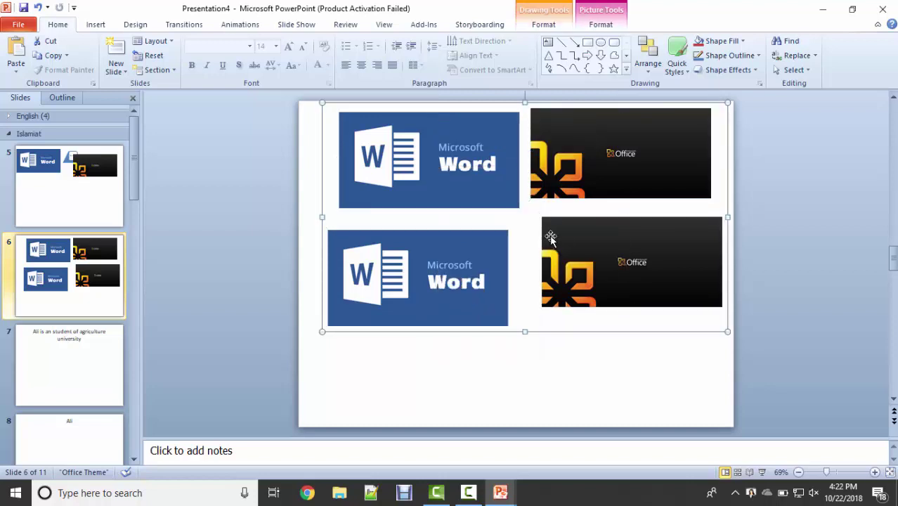
left_click_drag(584, 149, 603, 137)
left_click_drag(590, 137, 475, 165)
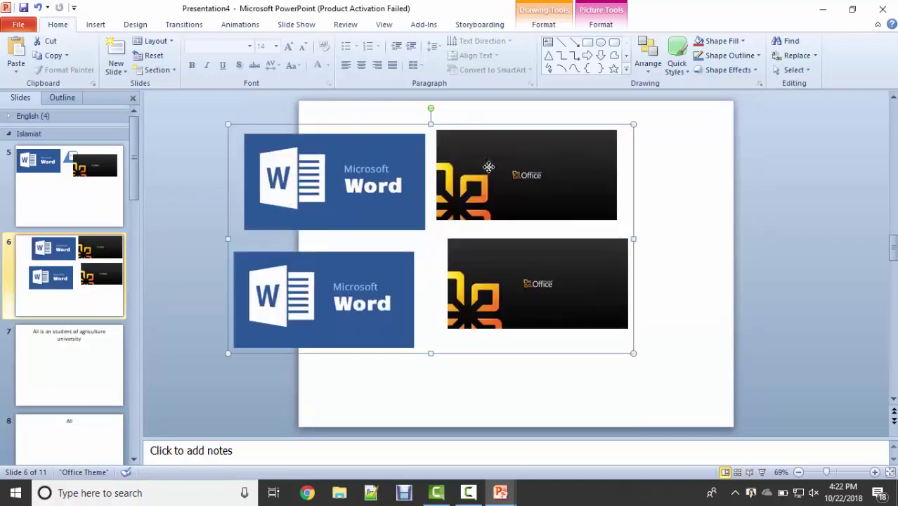
Ungroup the four pictures and group them again with the Arrange commands
left_click(648, 55)
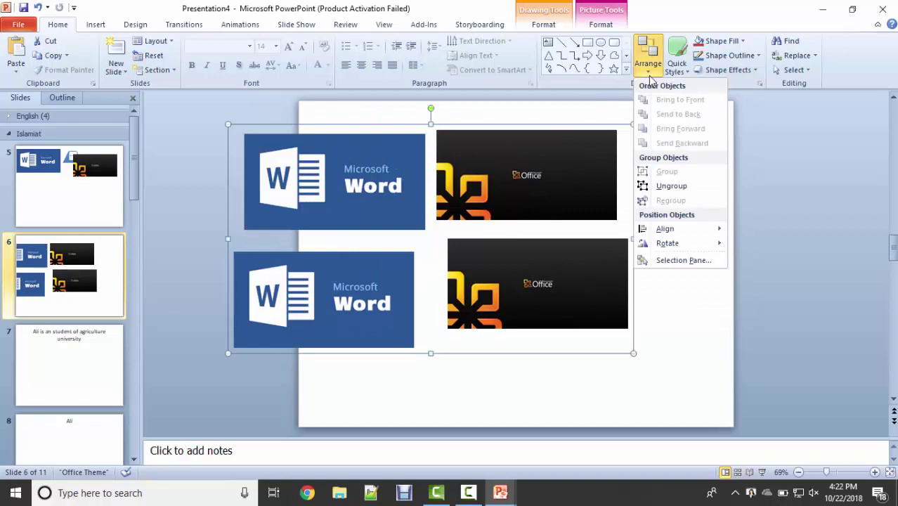
left_click(661, 187)
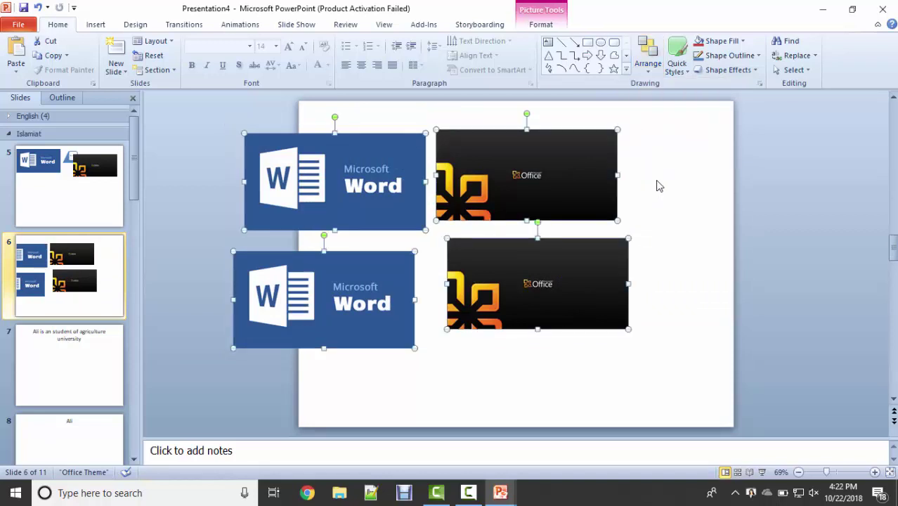
left_click(650, 70)
left_click(663, 173)
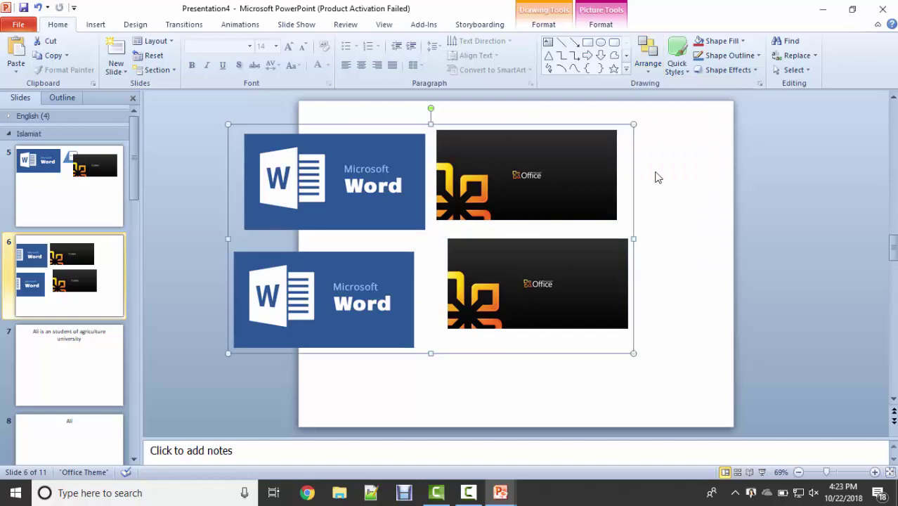